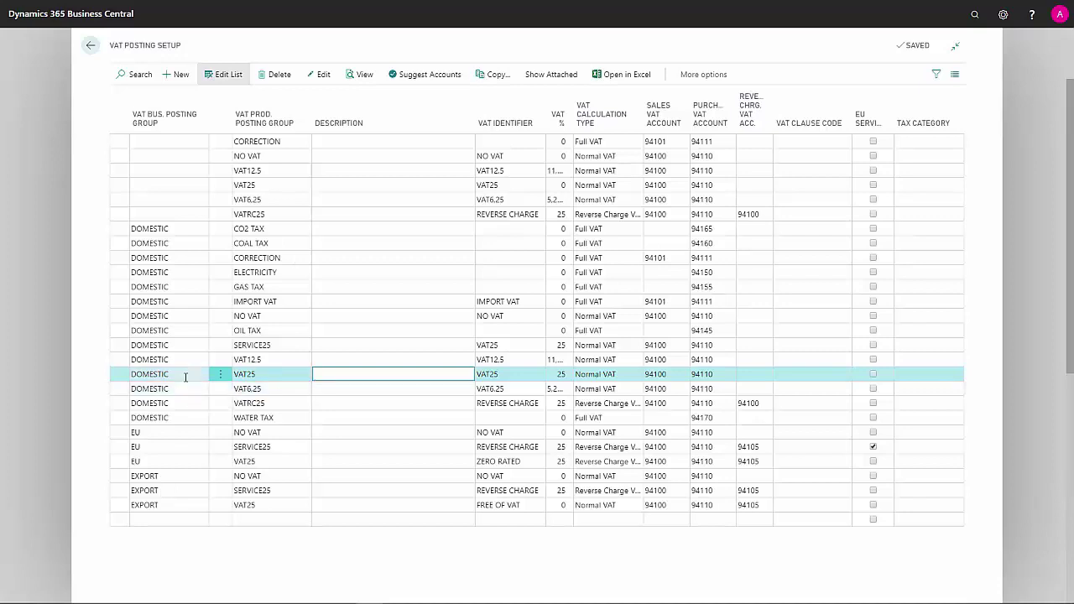
- Review the DOMESTIC VAT25 row from business group through product group, description, VAT identifier and VAT %
click(185, 377)
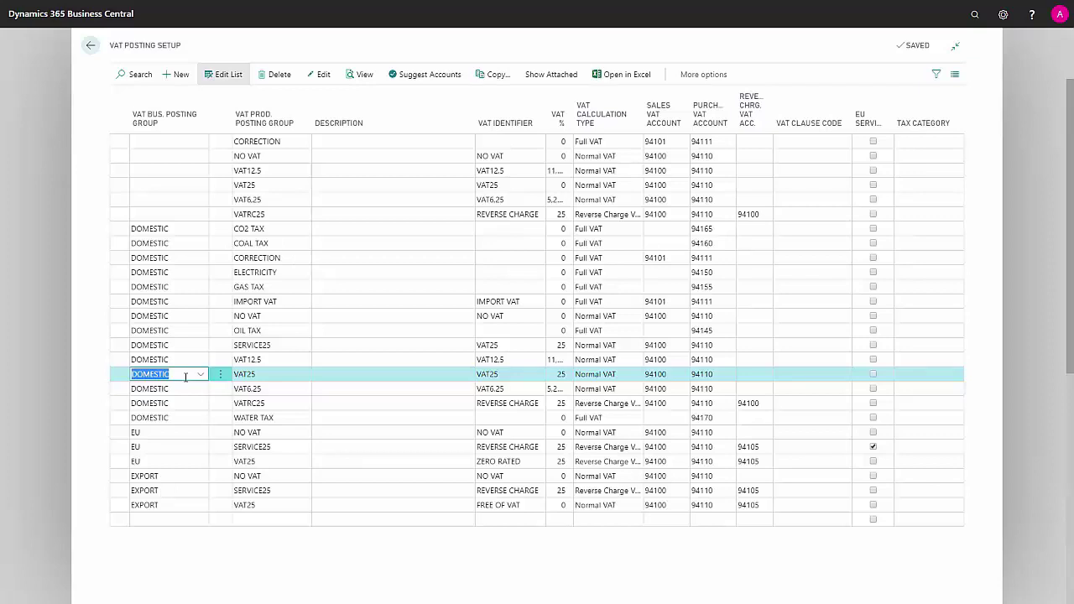
key(Tab)
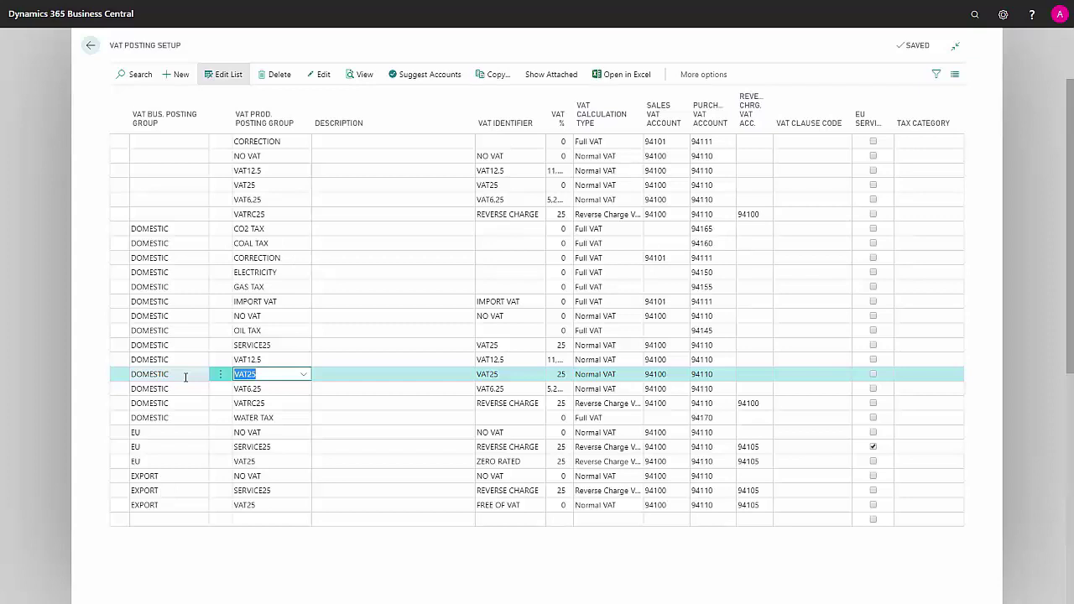
key(Tab)
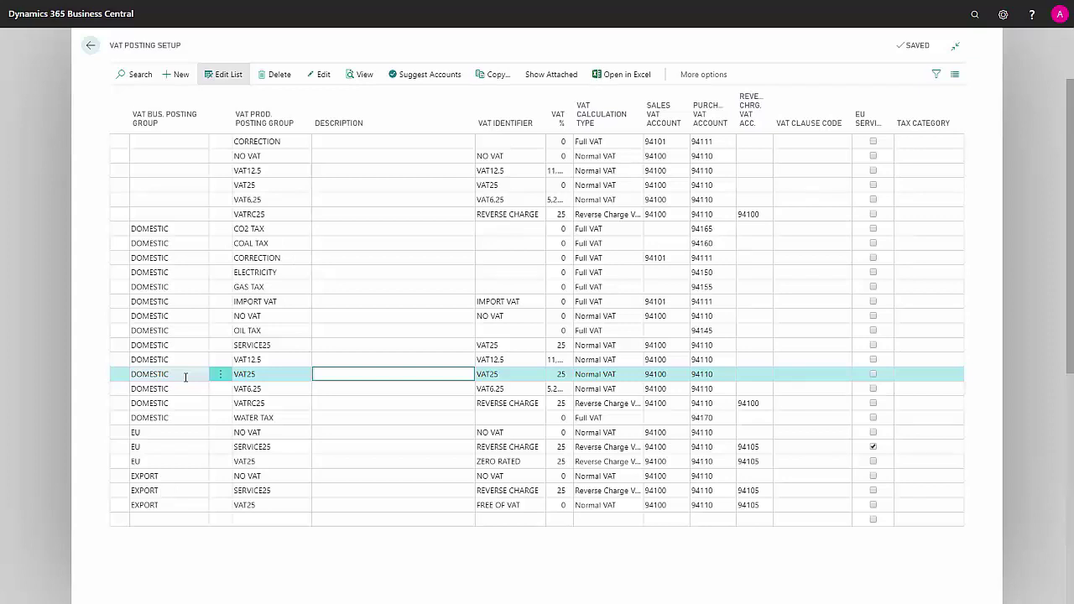
key(Tab)
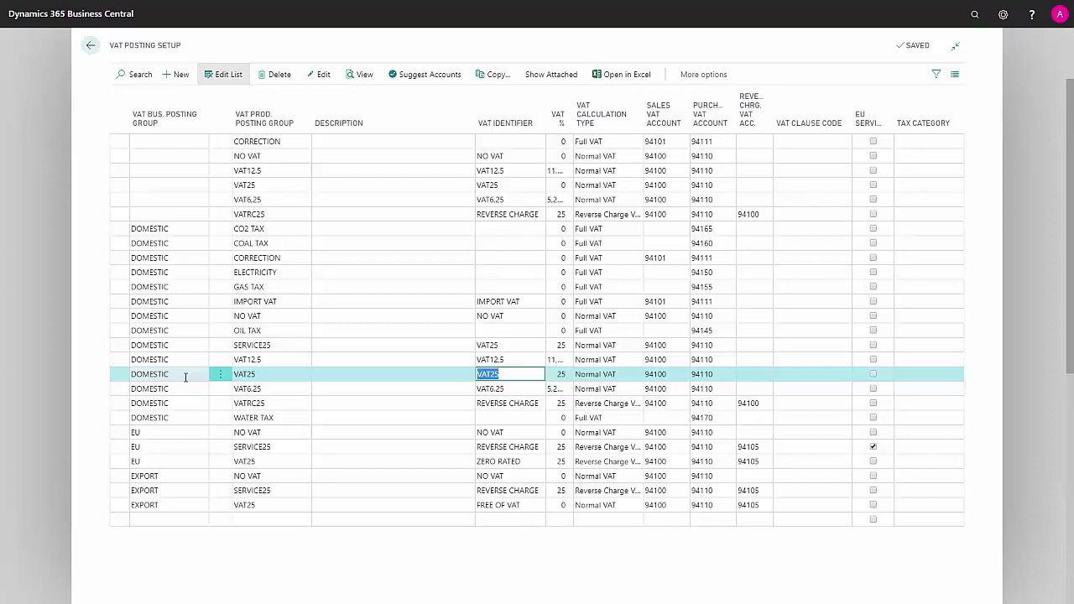
key(Tab)
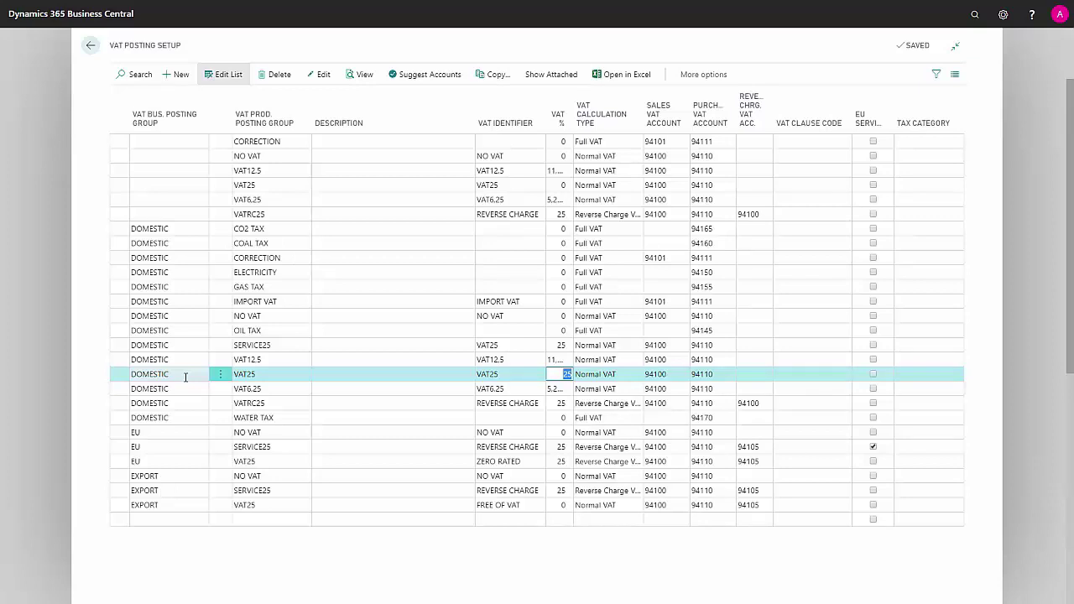
- Review the DOMESTIC VAT25 calculation type, sales, purchase and reverse charge VAT accounts, and EU service field
key(Tab)
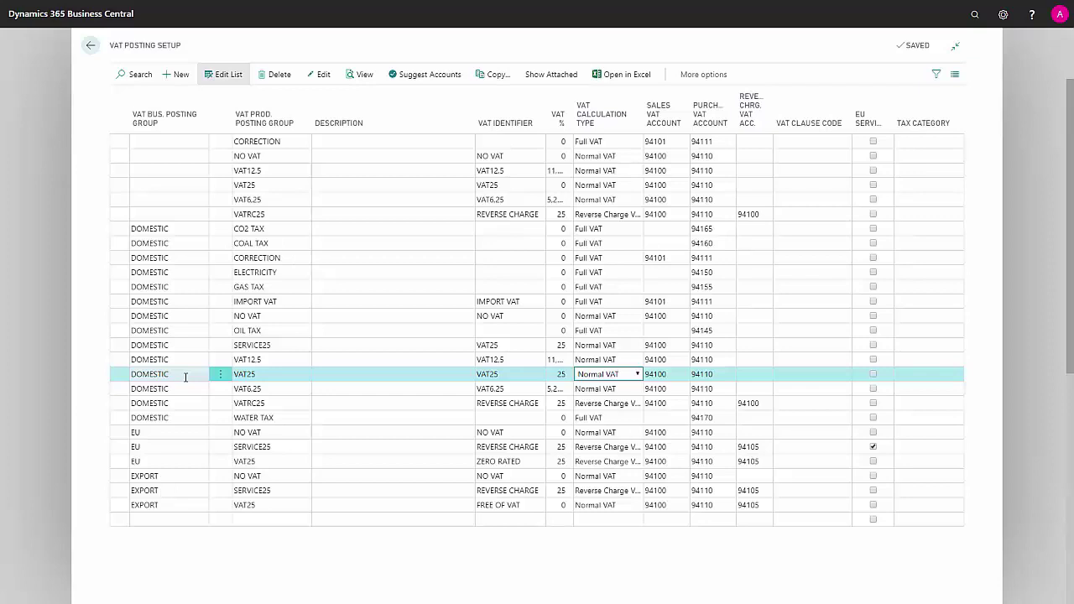
key(Tab)
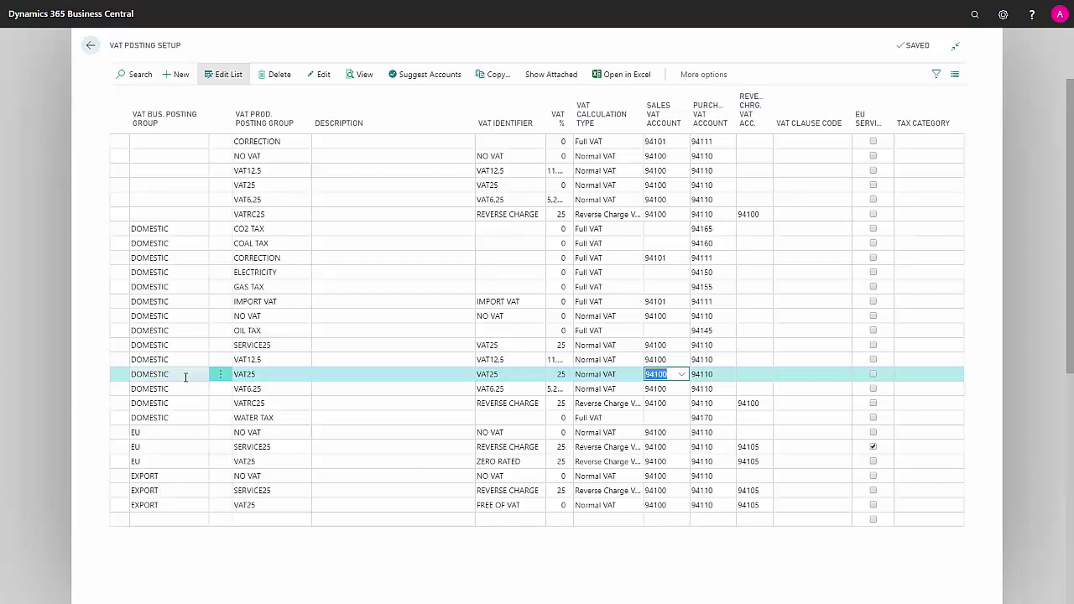
key(Tab)
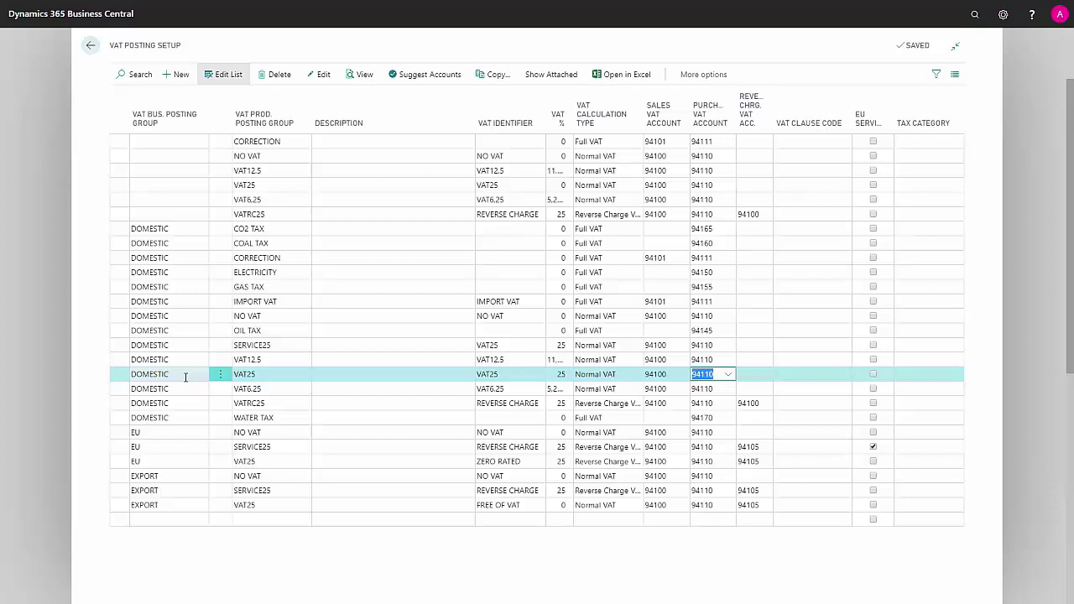
key(Tab)
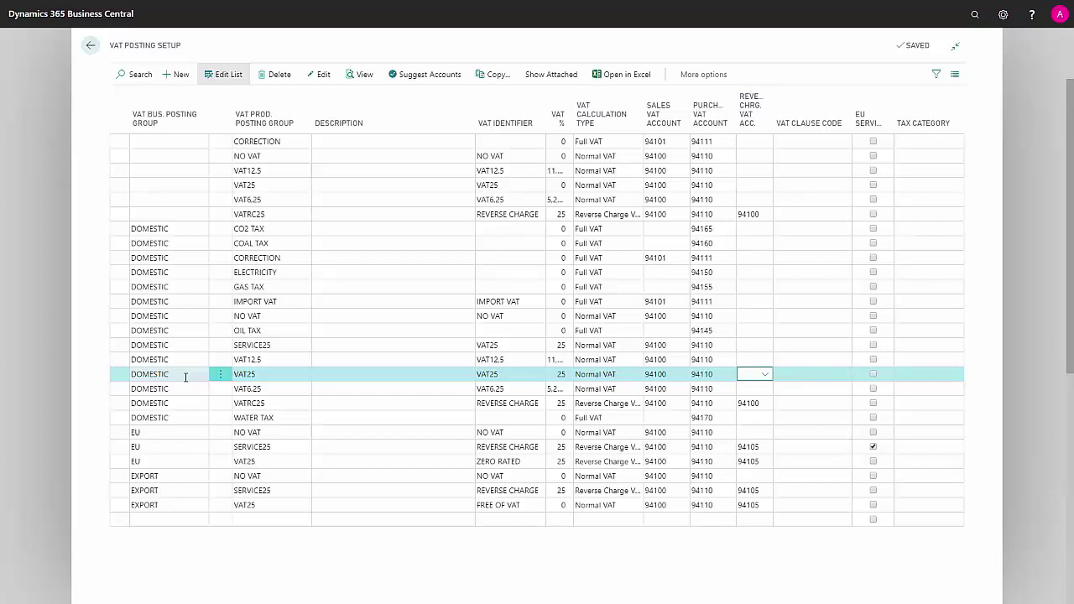
key(Tab)
key(Tab)
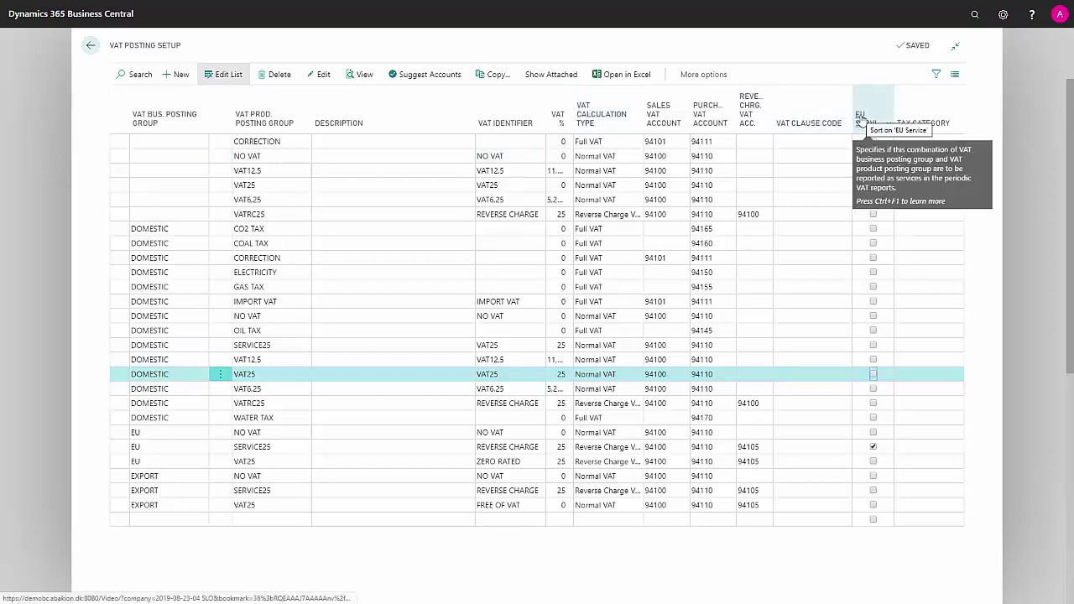
mouse_move(268, 461)
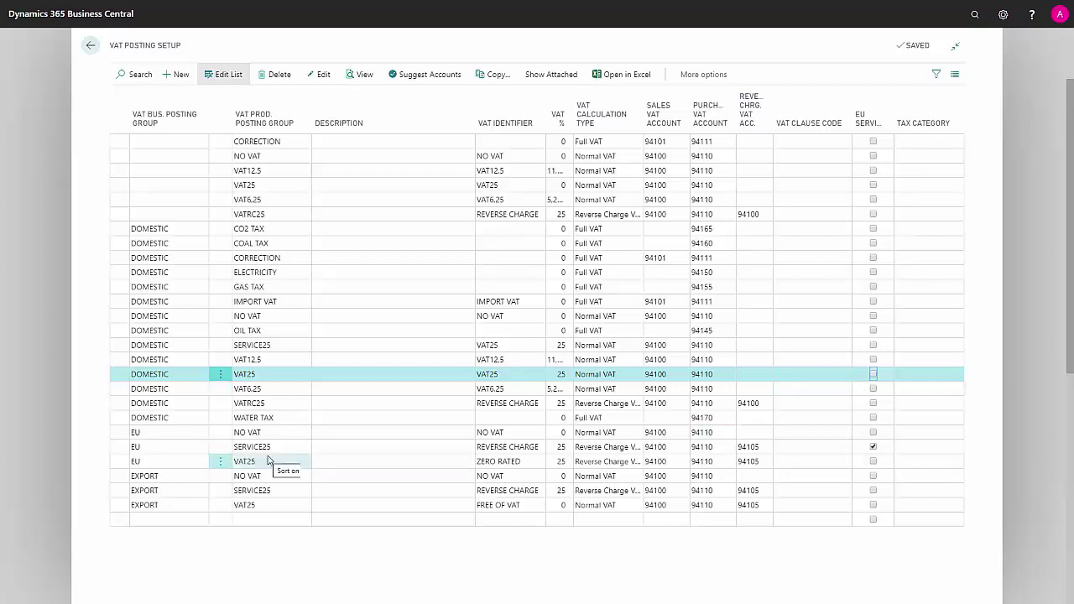
- Inspect the EU SERVICE25 reverse charge account 94105, then list DOMESTIC CORRECTION's VAT calculation types
click(146, 447)
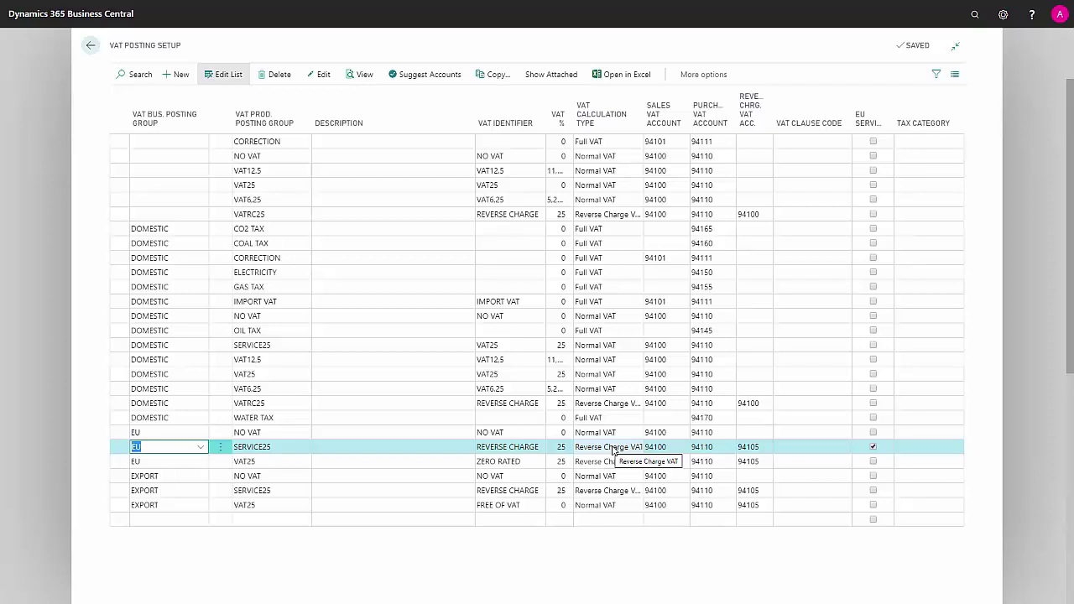
click(762, 447)
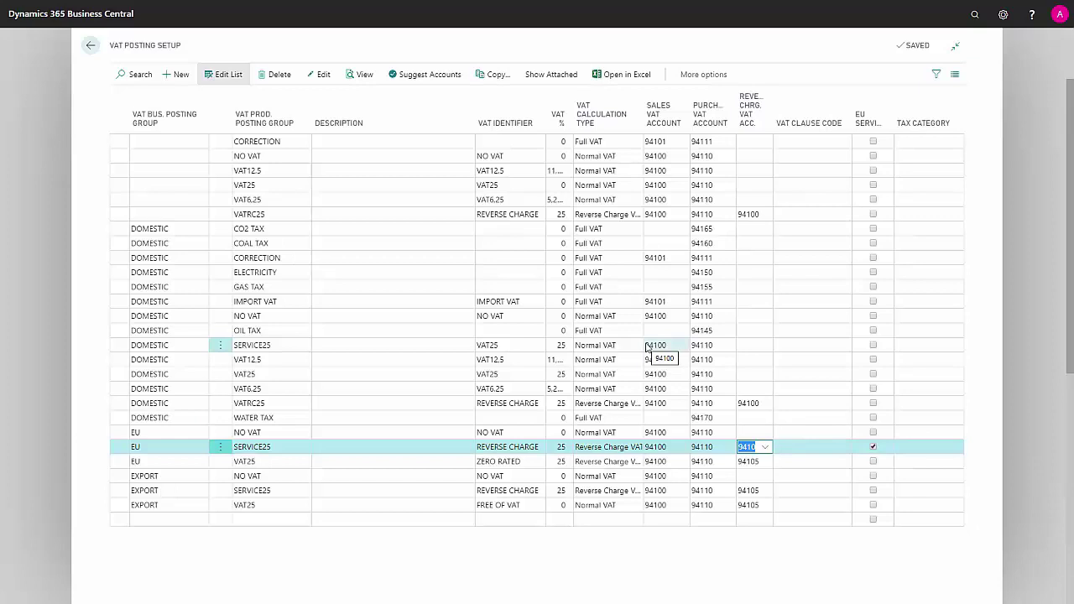
click(610, 261)
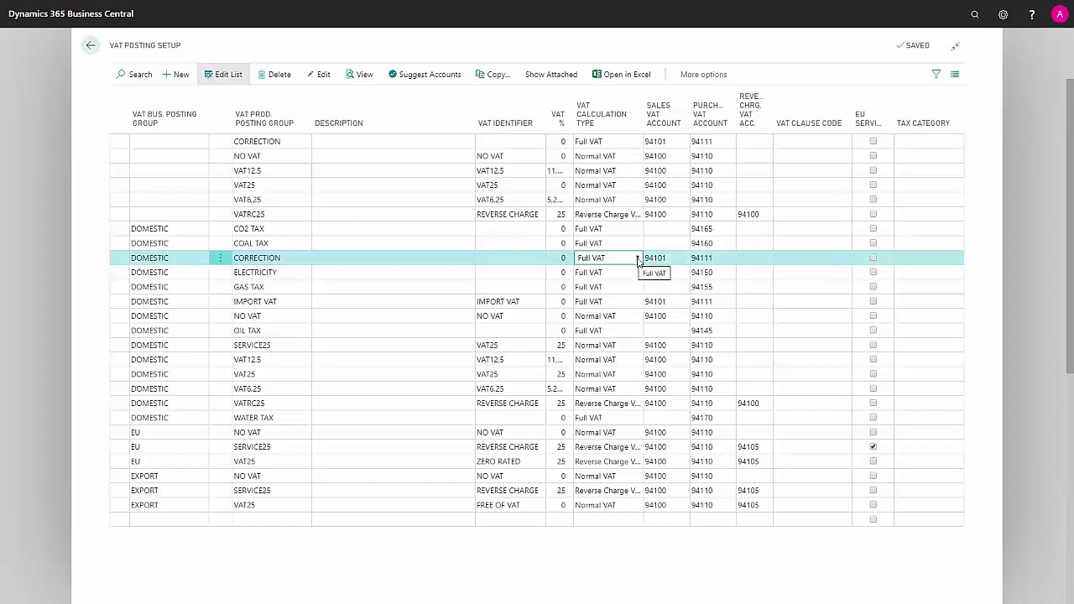
click(638, 259)
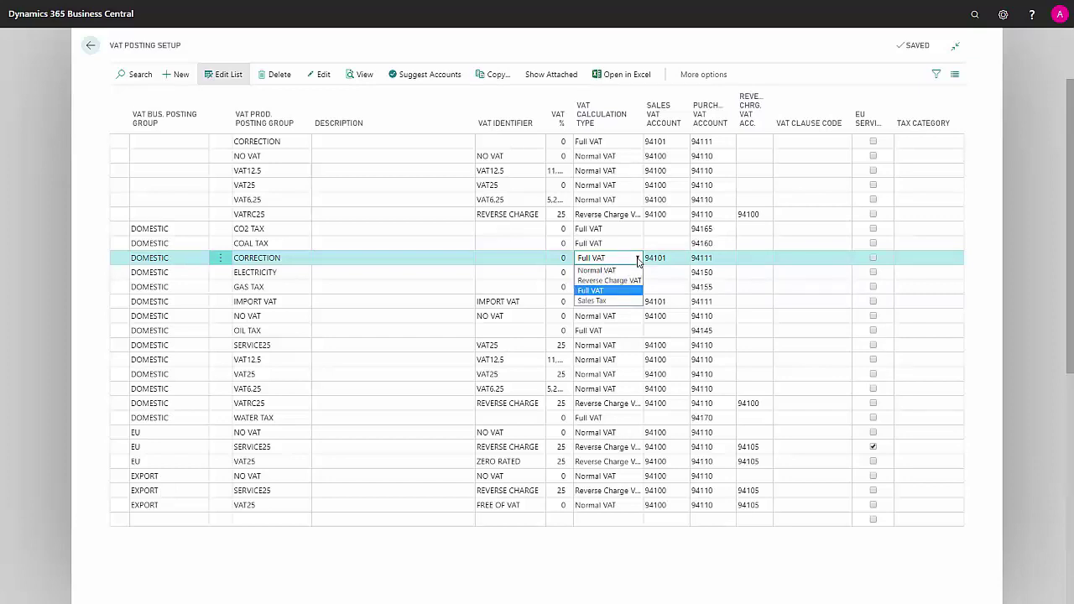